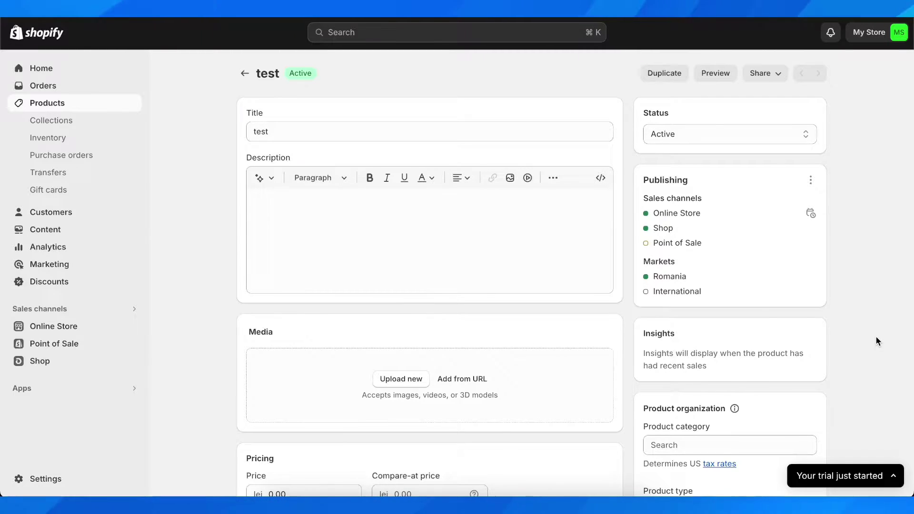
# Publish the Dawn theme from the Theme library, replacing Sense as the current theme.
pyautogui.click(71, 326)
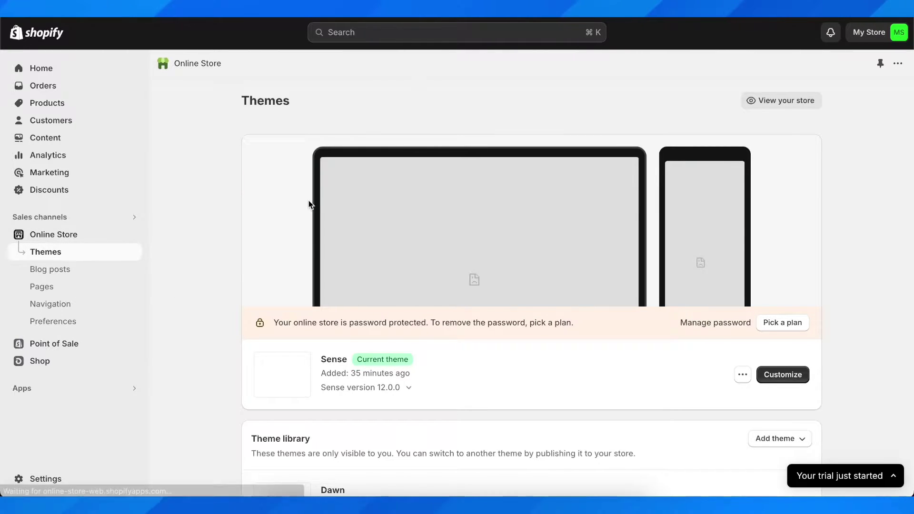
pyautogui.moveTo(321, 358); pyautogui.dragTo(338, 359)
pyautogui.scroll(-1, 339, 362)
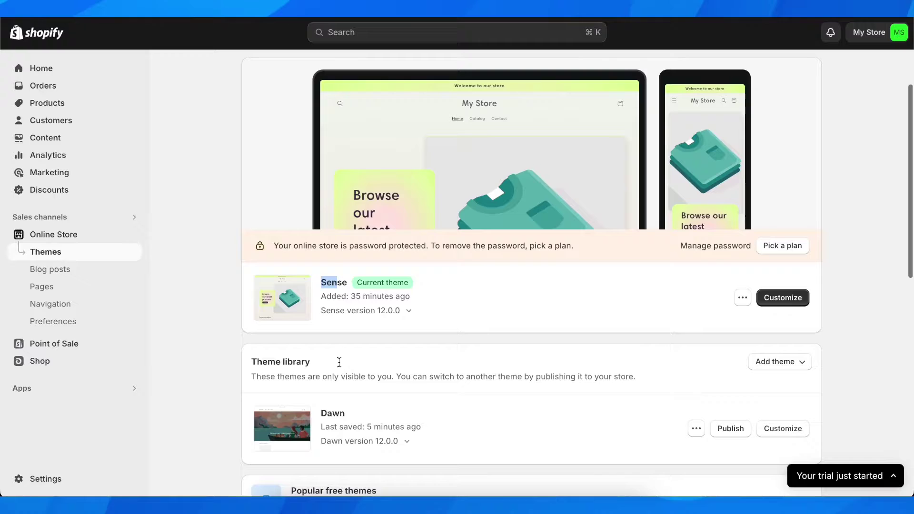
pyautogui.click(731, 429)
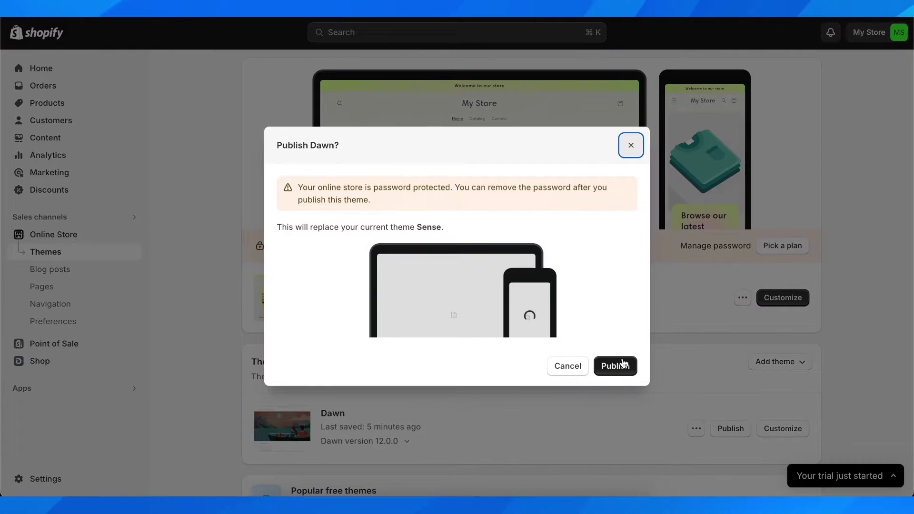
pyautogui.click(623, 364)
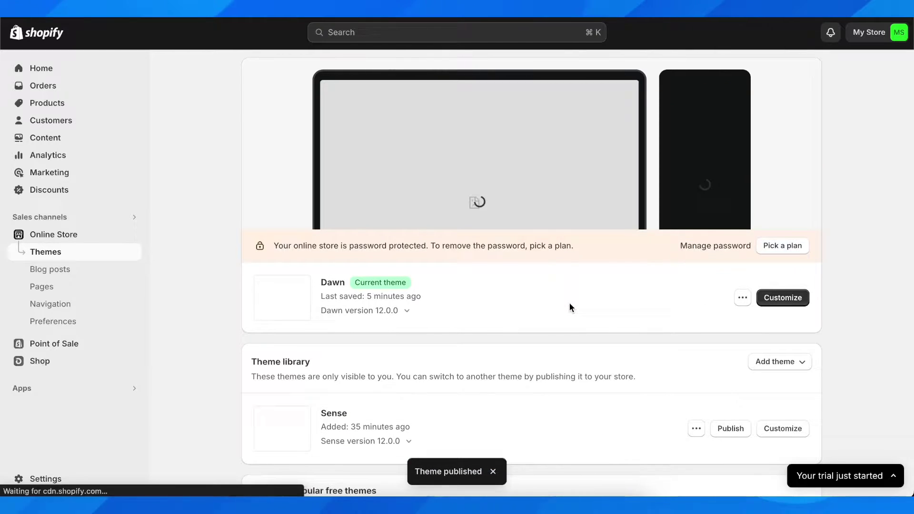
# Open Dawn's code editor via Edit code and expand the Layout, Templates, Sections and Snippets folders.
pyautogui.click(742, 296)
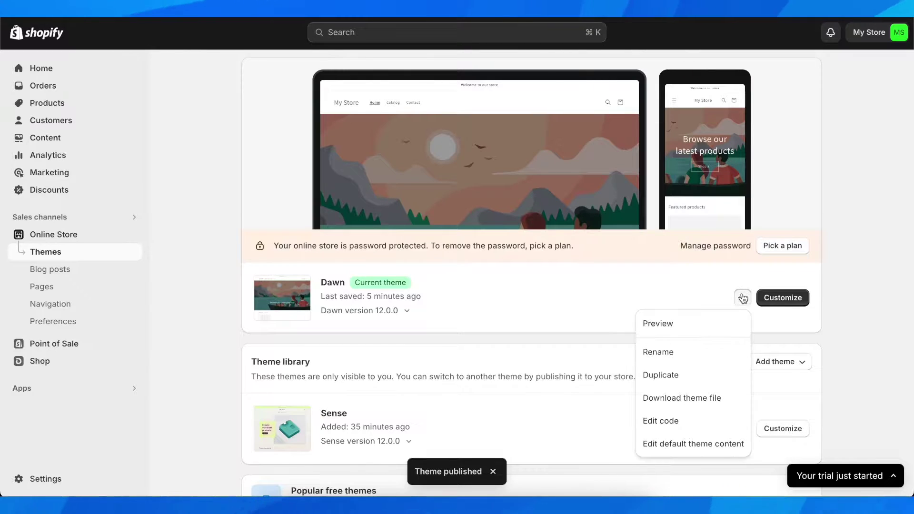
pyautogui.click(660, 422)
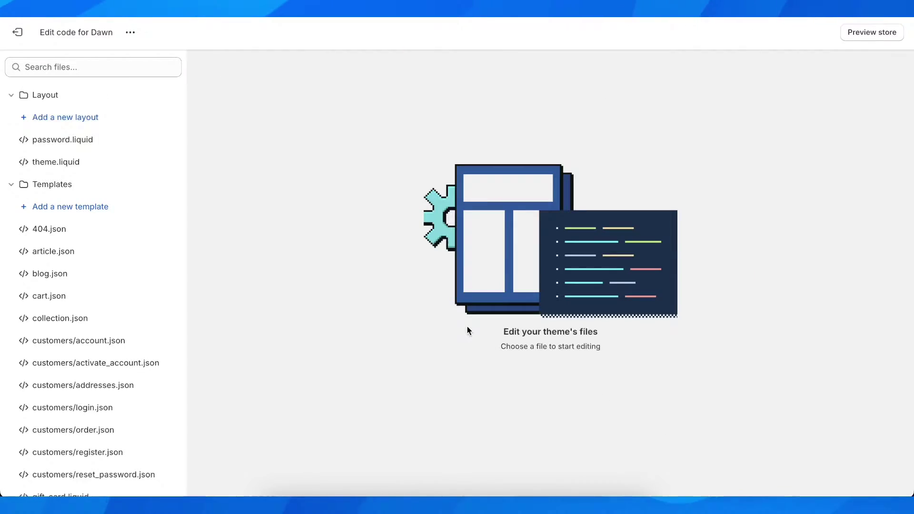
pyautogui.click(11, 183)
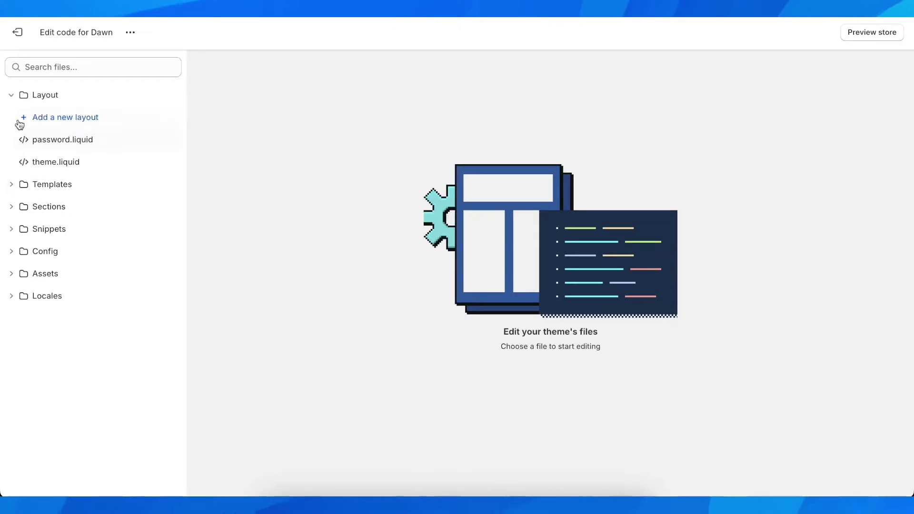
pyautogui.click(11, 95)
pyautogui.click(12, 95)
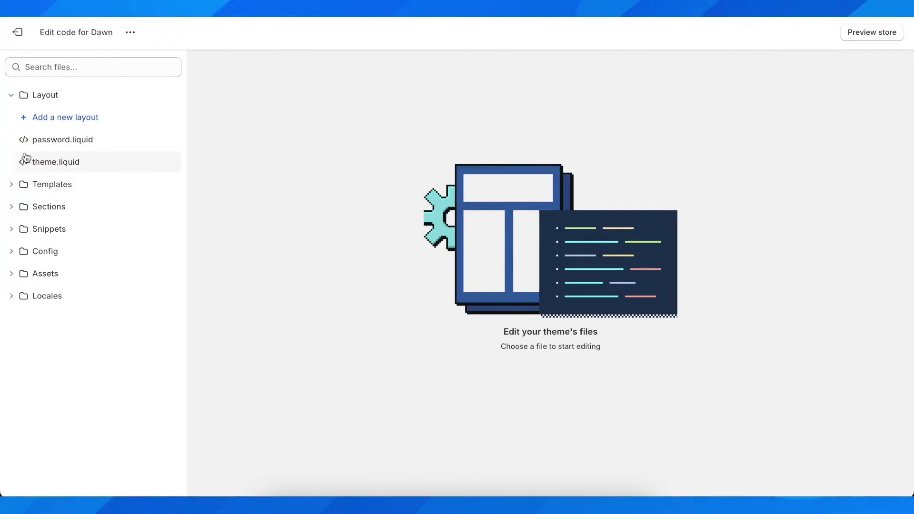
pyautogui.click(12, 184)
pyautogui.scroll(-2, 22, 271)
pyautogui.scroll(-2, 45, 265)
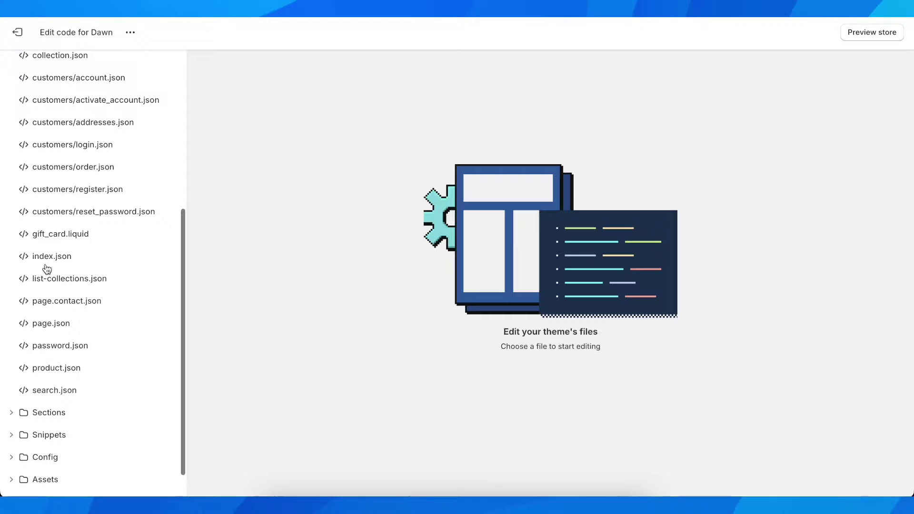
pyautogui.scroll(-1, 29, 373)
pyautogui.click(14, 377)
pyautogui.scroll(-4, 16, 379)
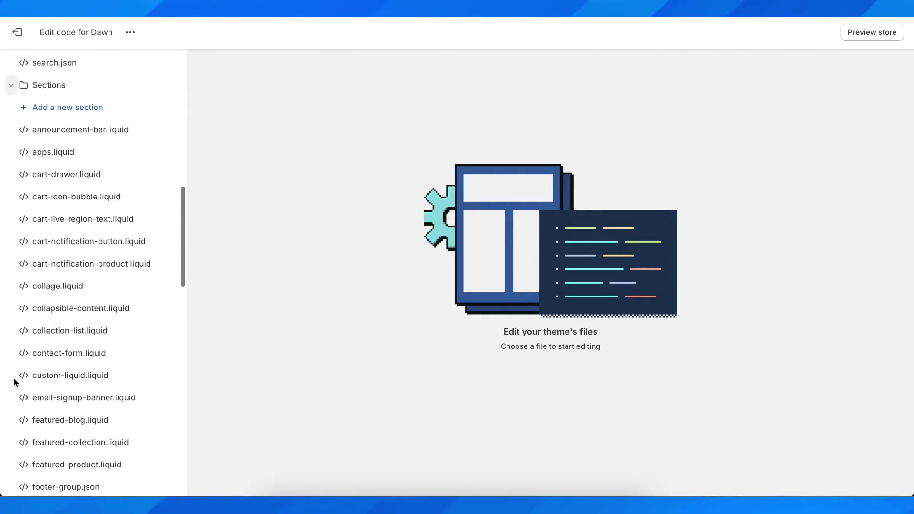
pyautogui.scroll(-4, 21, 357)
pyautogui.scroll(-8, 28, 337)
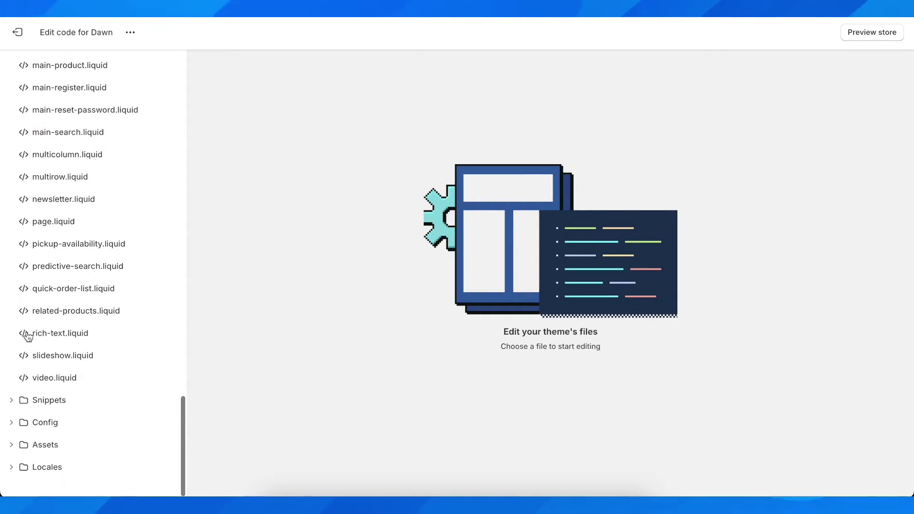
pyautogui.click(11, 400)
pyautogui.scroll(-3, 51, 388)
pyautogui.scroll(-2, 51, 389)
pyautogui.scroll(-4, 51, 390)
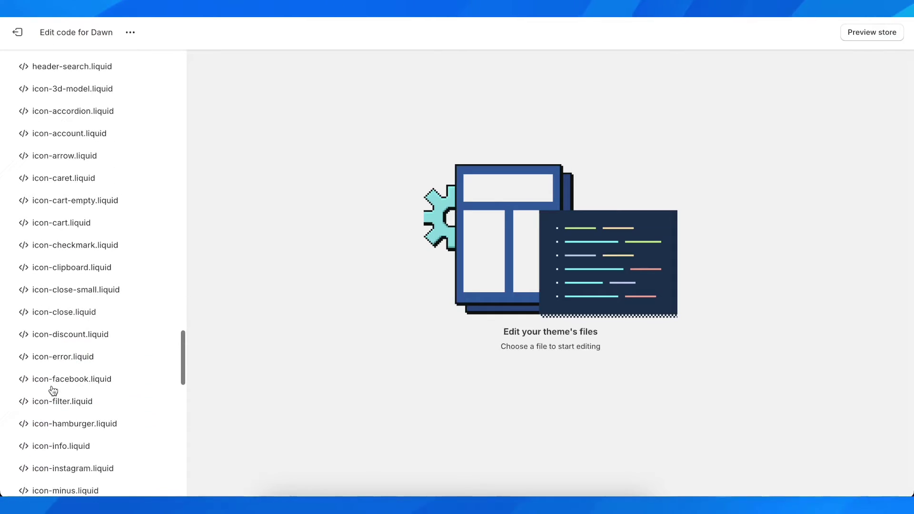
pyautogui.scroll(-4, 51, 389)
pyautogui.scroll(-5, 51, 390)
pyautogui.scroll(-2, 52, 391)
pyautogui.scroll(-2, 74, 326)
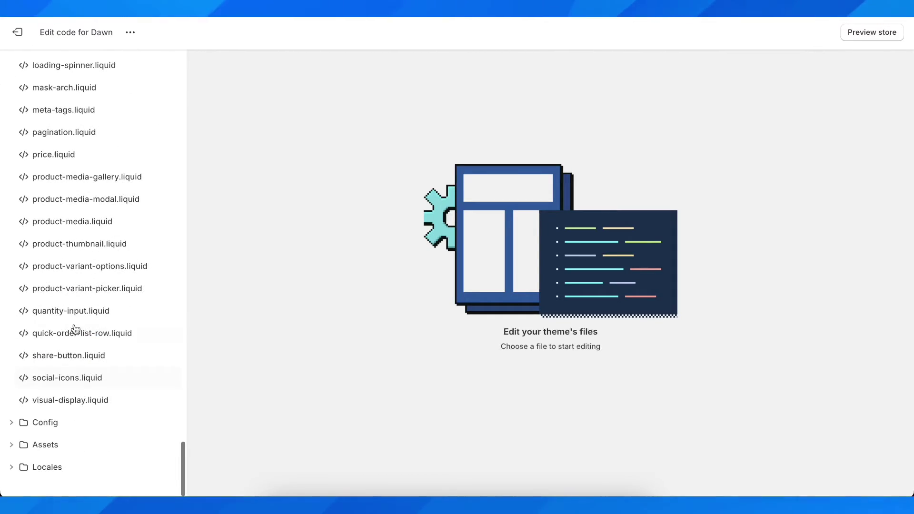
pyautogui.scroll(10, 74, 326)
pyautogui.scroll(15, 74, 326)
pyautogui.scroll(5, 73, 216)
pyautogui.scroll(2, 73, 216)
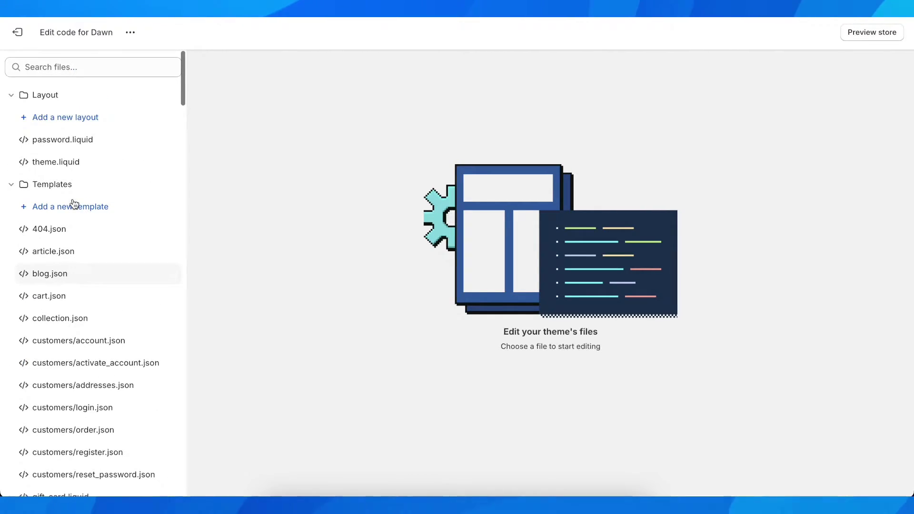
pyautogui.click(76, 67)
pyautogui.write('foote')
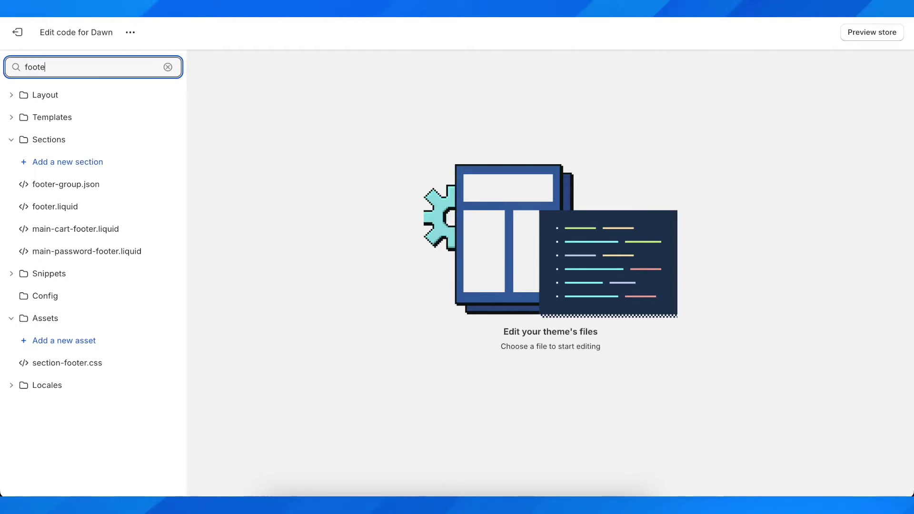
pyautogui.click(68, 208)
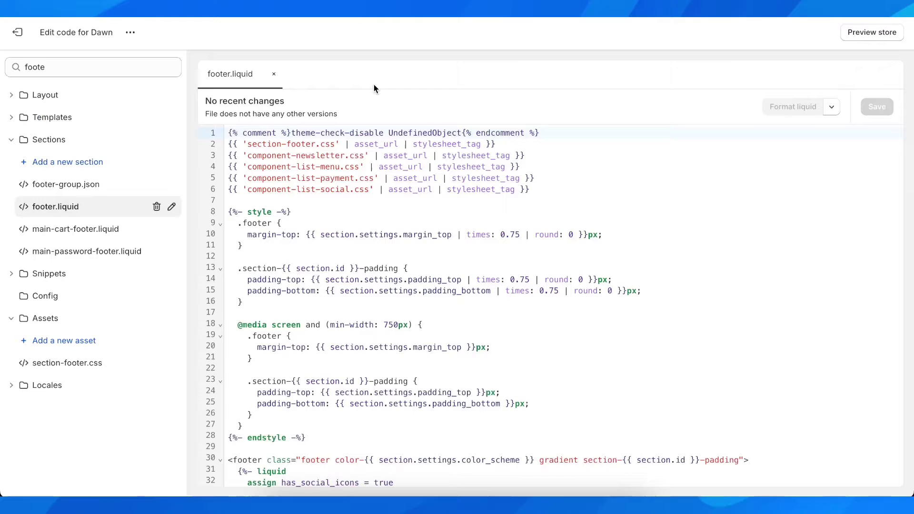
pyautogui.hotkey('ctrl', 'f')
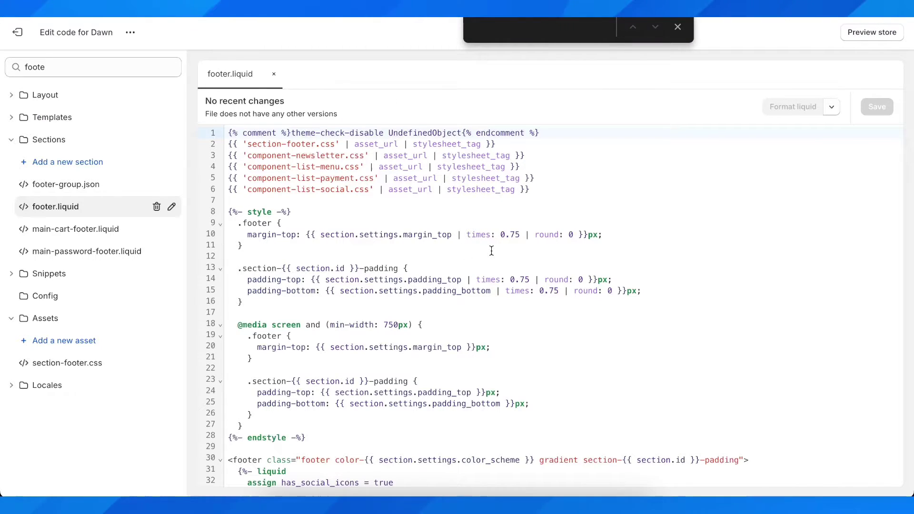
pyautogui.write('copy')
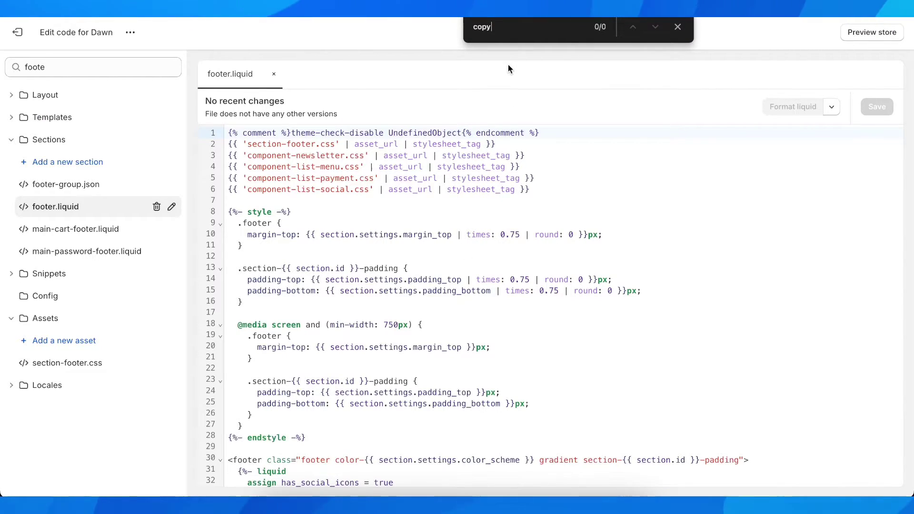
pyautogui.write('right')
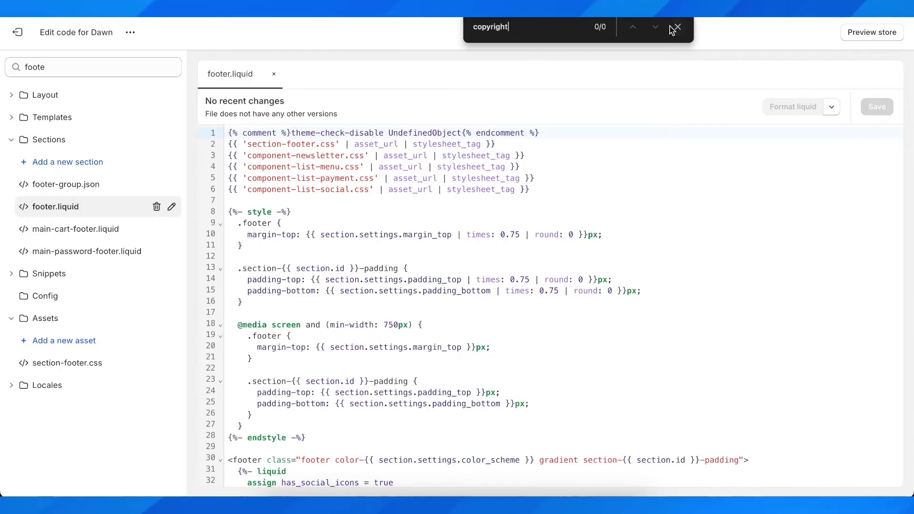
pyautogui.click(675, 28)
pyautogui.scroll(-9, 454, 369)
pyautogui.scroll(-1, 453, 369)
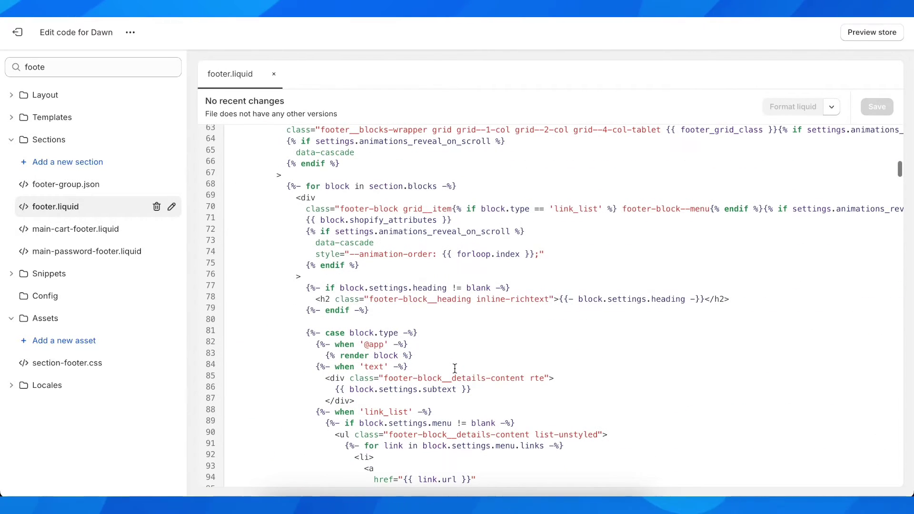
pyautogui.scroll(8, 455, 368)
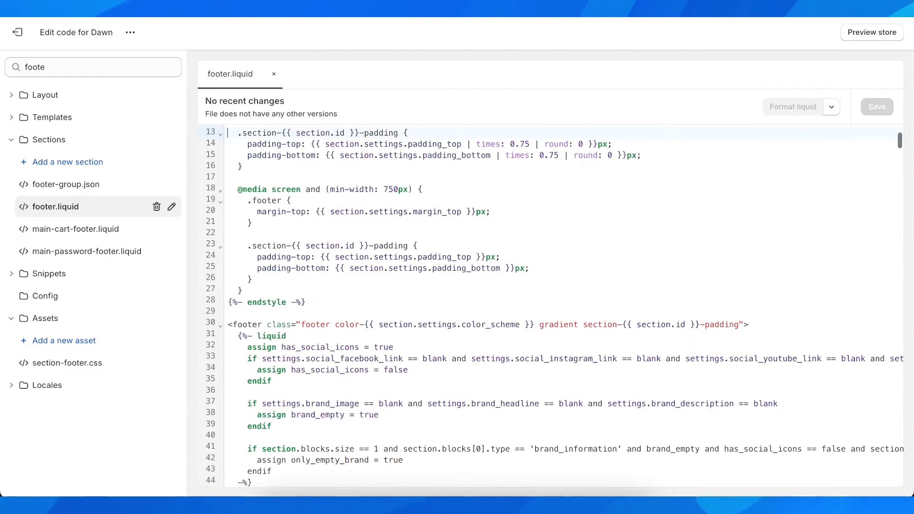
pyautogui.write('{')
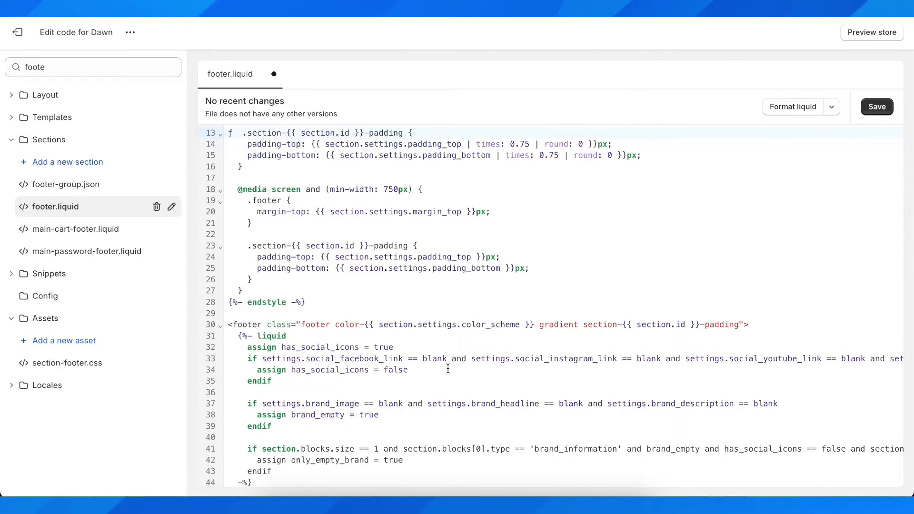
# Bring footer.liquid's footer__copyright caption block, around lines 351–356, into view.
pyautogui.click(448, 369)
pyautogui.scroll(-1, 550, 307)
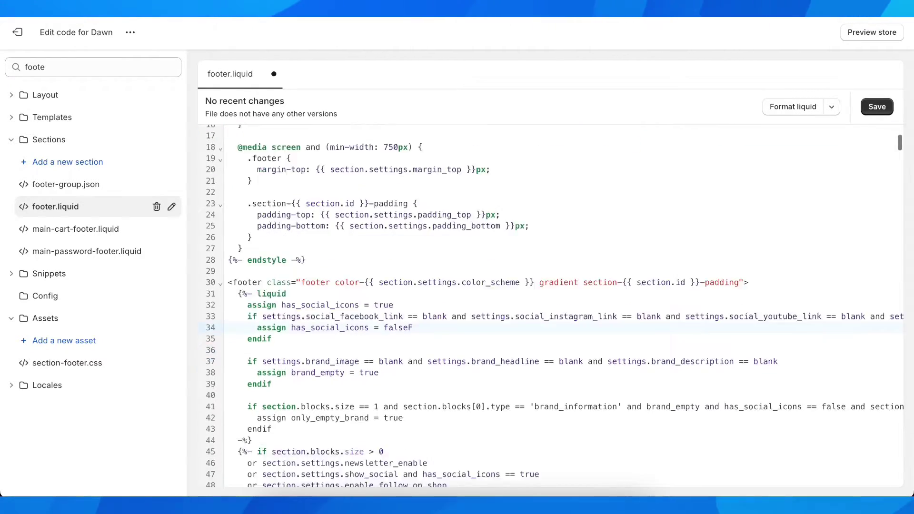
pyautogui.scroll(-10, 550, 307)
pyautogui.scroll(-10, 550, 308)
pyautogui.scroll(-1, 550, 307)
pyautogui.scroll(-5, 550, 307)
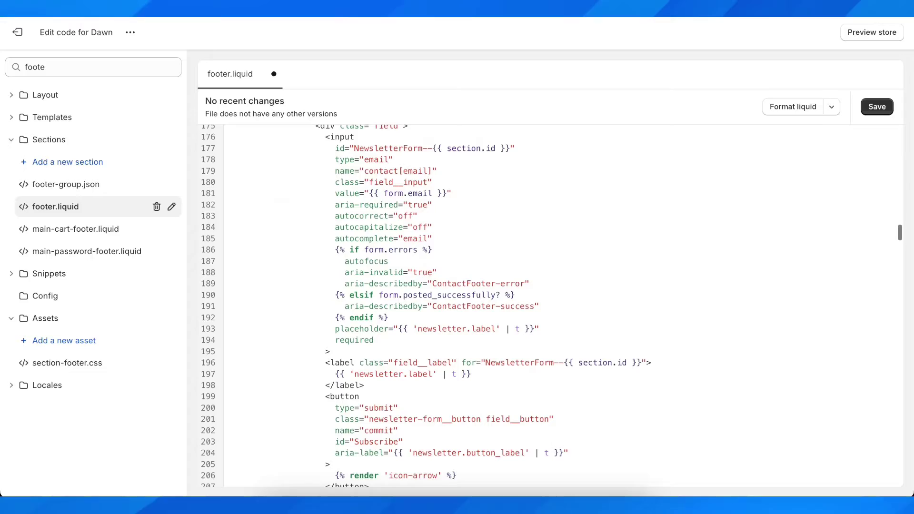
pyautogui.scroll(-1, 550, 307)
pyautogui.scroll(-8, 549, 307)
pyautogui.scroll(-13, 550, 307)
pyautogui.scroll(-1, 549, 307)
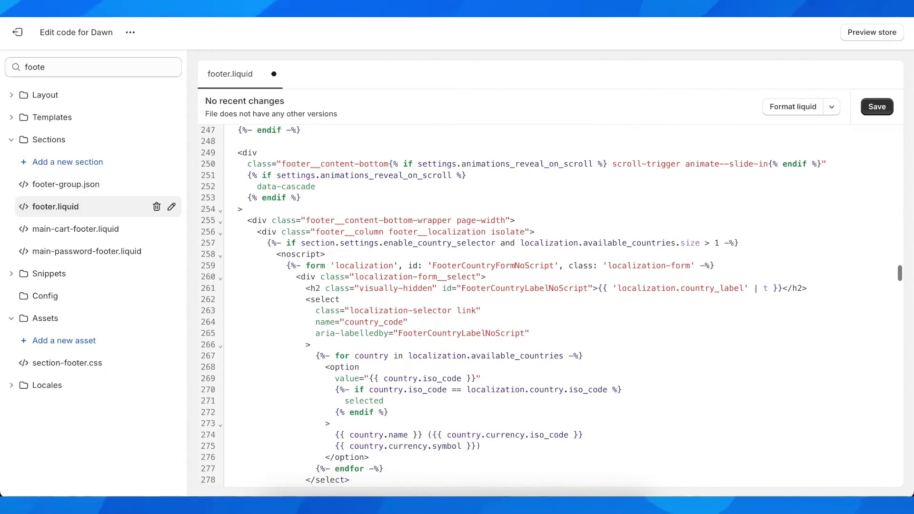
pyautogui.scroll(-2, 549, 308)
pyautogui.scroll(-4, 550, 307)
pyautogui.scroll(-4, 550, 307)
pyautogui.scroll(-3, 550, 307)
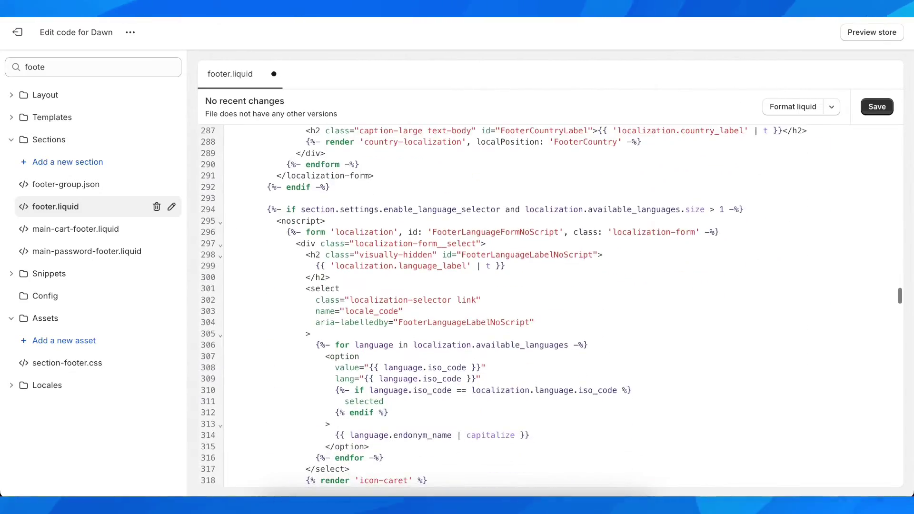
pyautogui.scroll(-15, 550, 307)
pyautogui.scroll(-1, 550, 307)
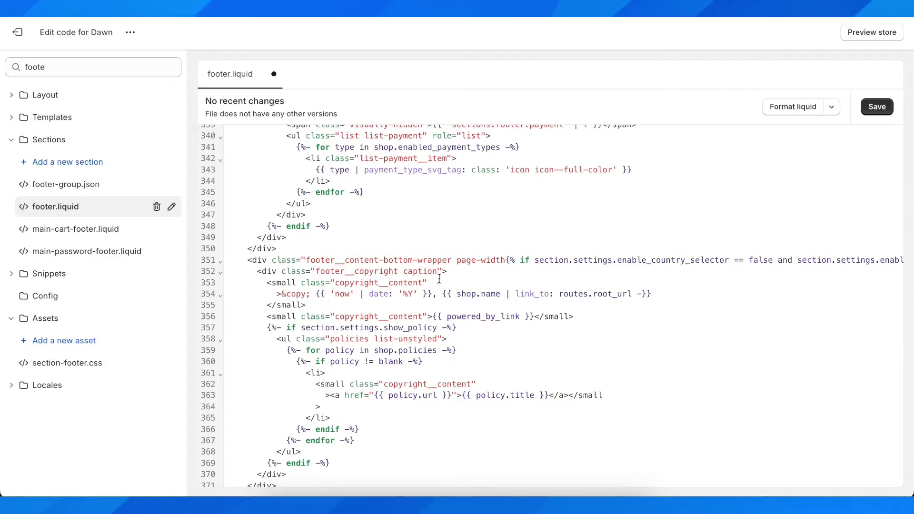
# Delete '{{ powered_by_link }}' from line 356 in footer.liquid's copyright block.
pyautogui.doubleClick(350, 282)
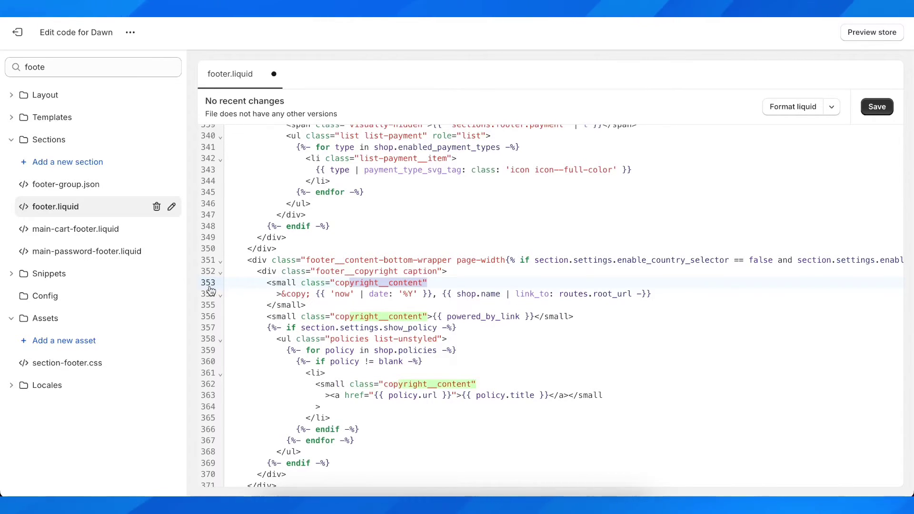
pyautogui.click(300, 284)
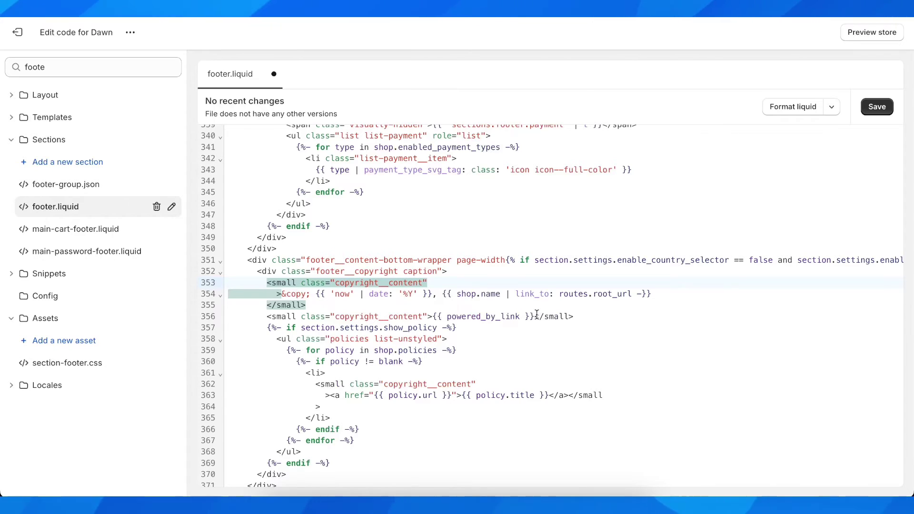
pyautogui.moveTo(535, 316); pyautogui.dragTo(433, 316)
pyautogui.press('BackSpace')
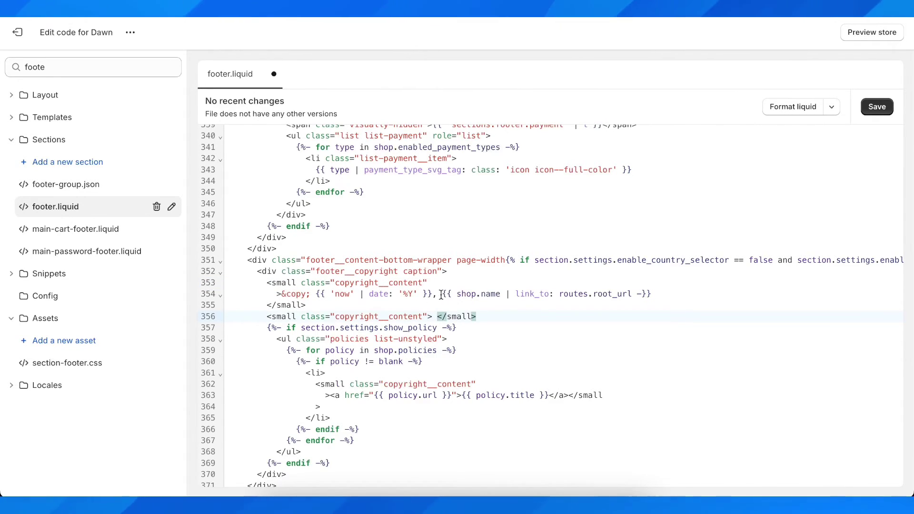
pyautogui.moveTo(444, 293); pyautogui.dragTo(500, 294)
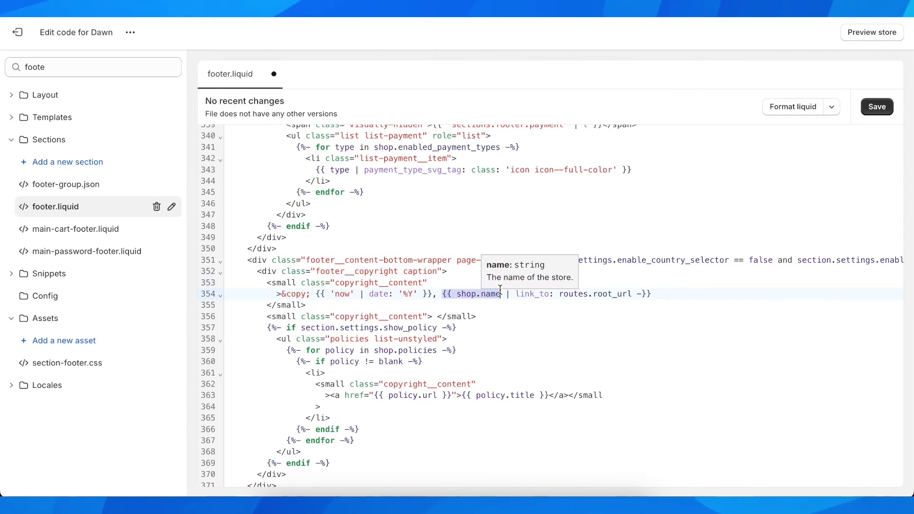
pyautogui.click(368, 293)
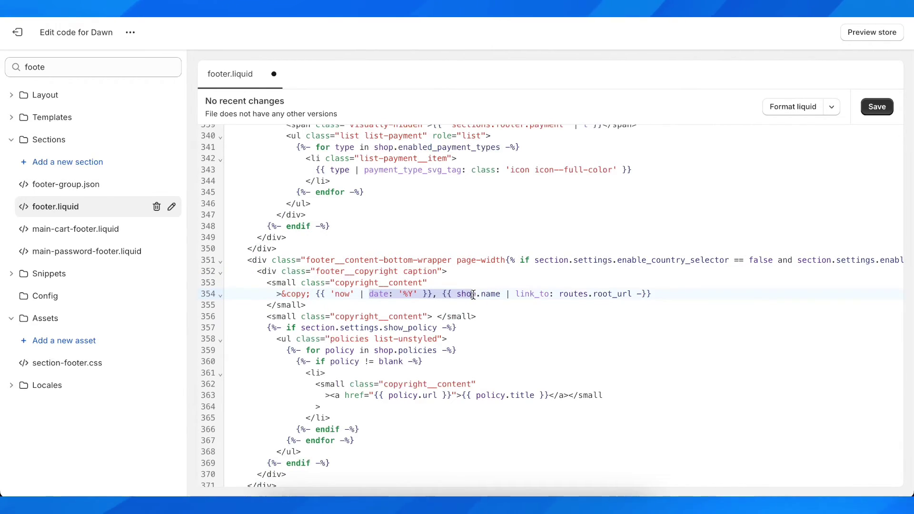
pyautogui.hotkey('shift', 'Down')
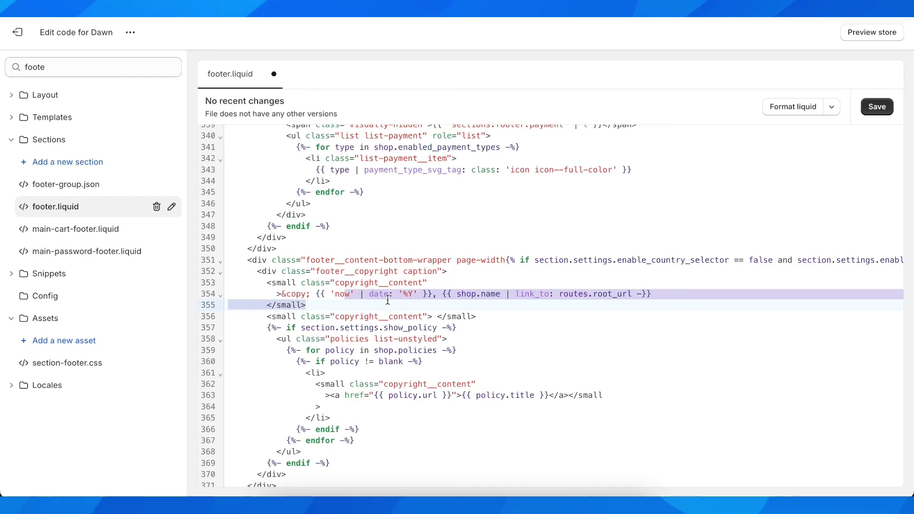
pyautogui.click(398, 361)
# Save the edited footer.liquid and wait for 'Asset saved'.
pyautogui.click(883, 111)
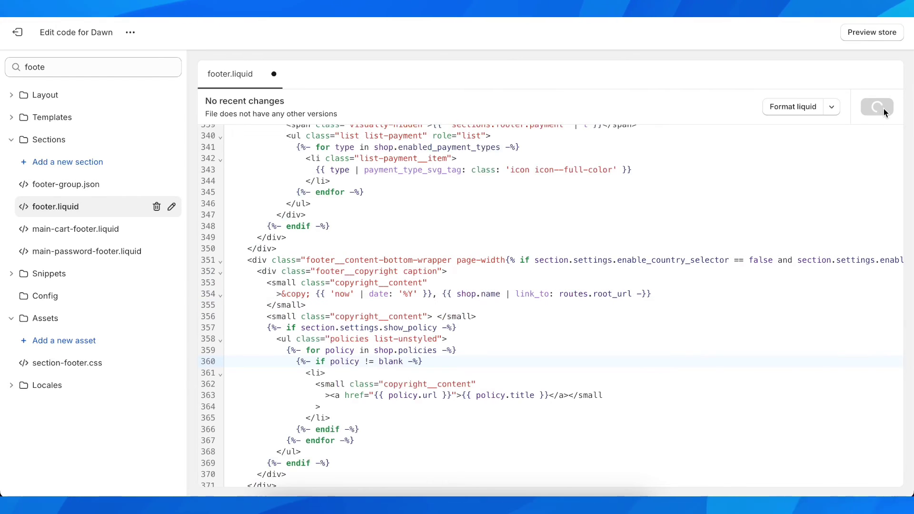